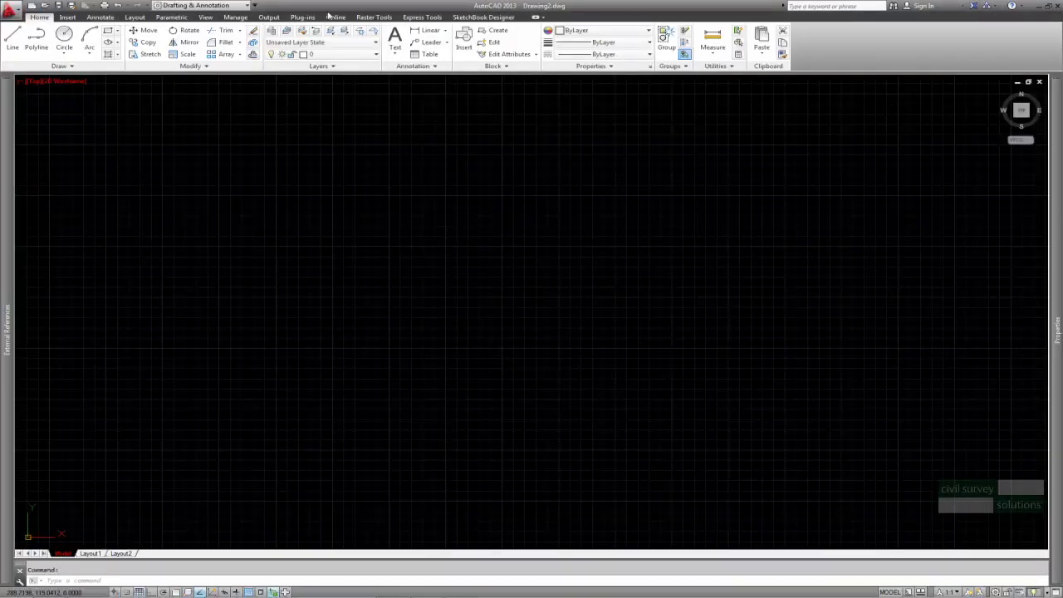
Insert the DirectConnection.tif scan at insertion point 0,0, scale 1, accepting the default correlation
left_click(370, 17)
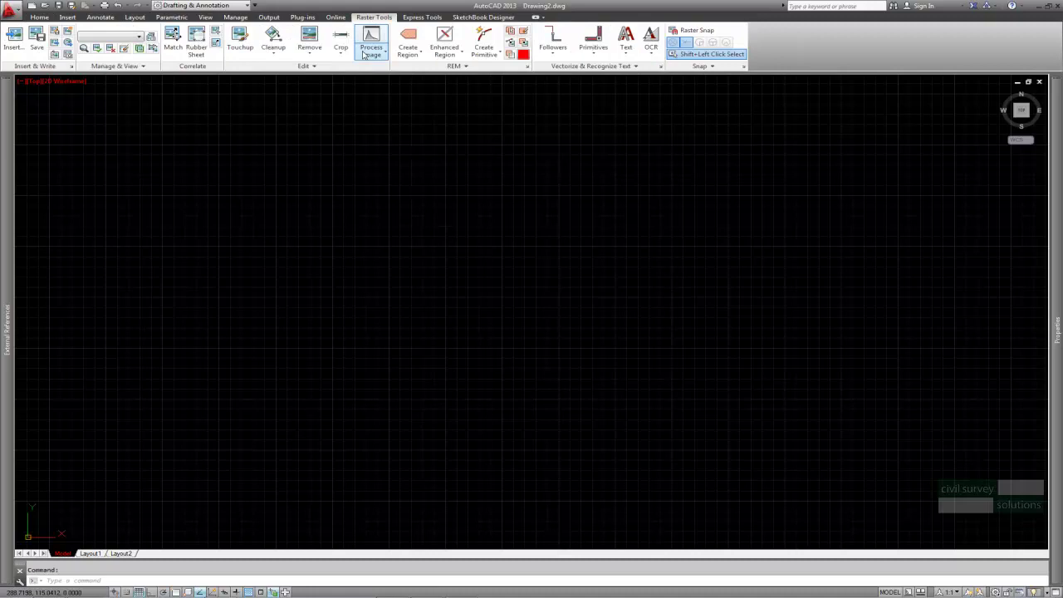
left_click(15, 42)
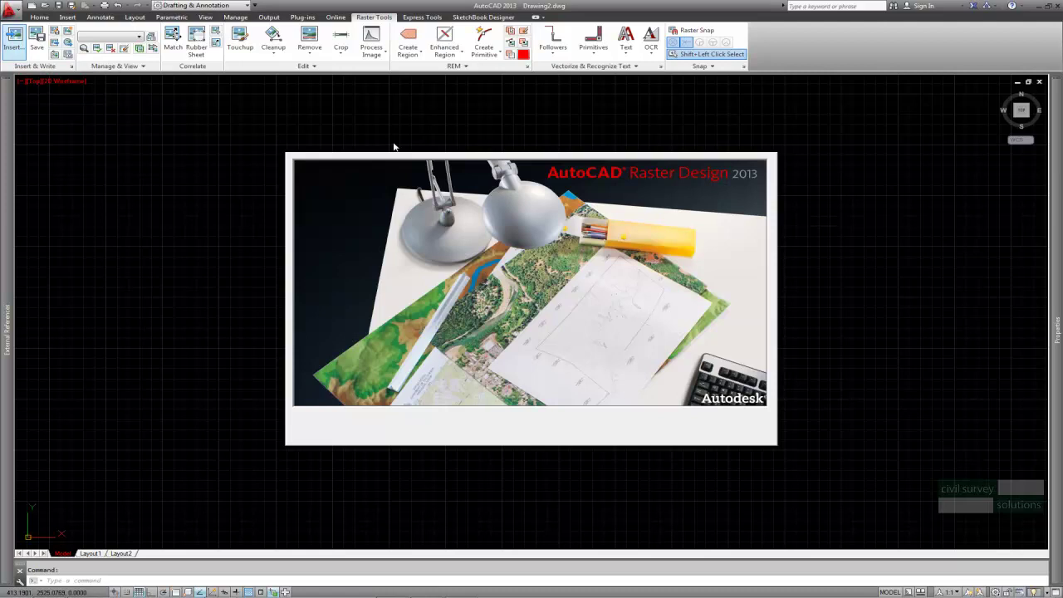
left_click(461, 196)
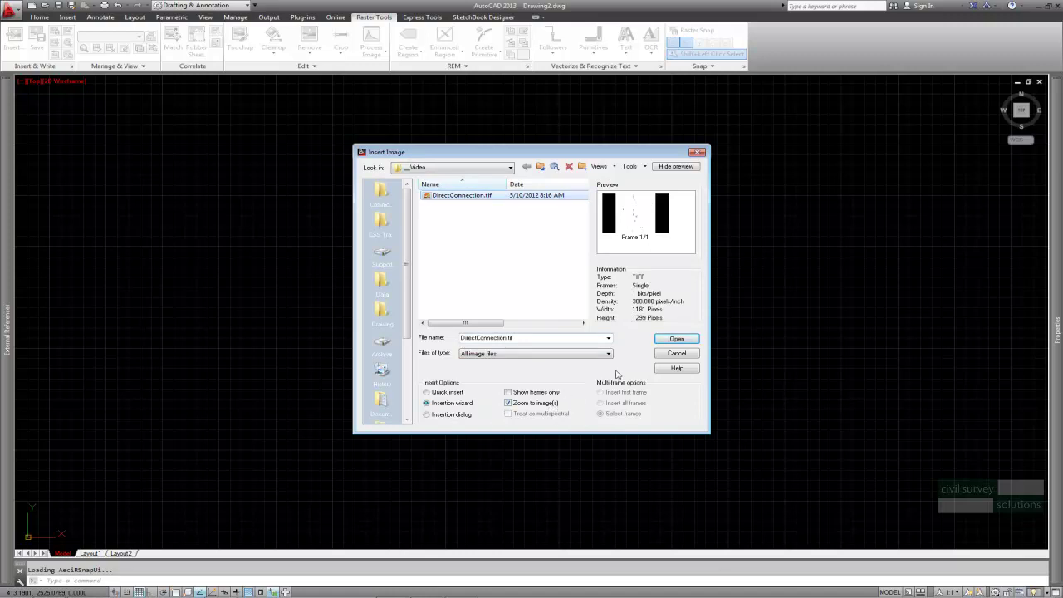
left_click(677, 339)
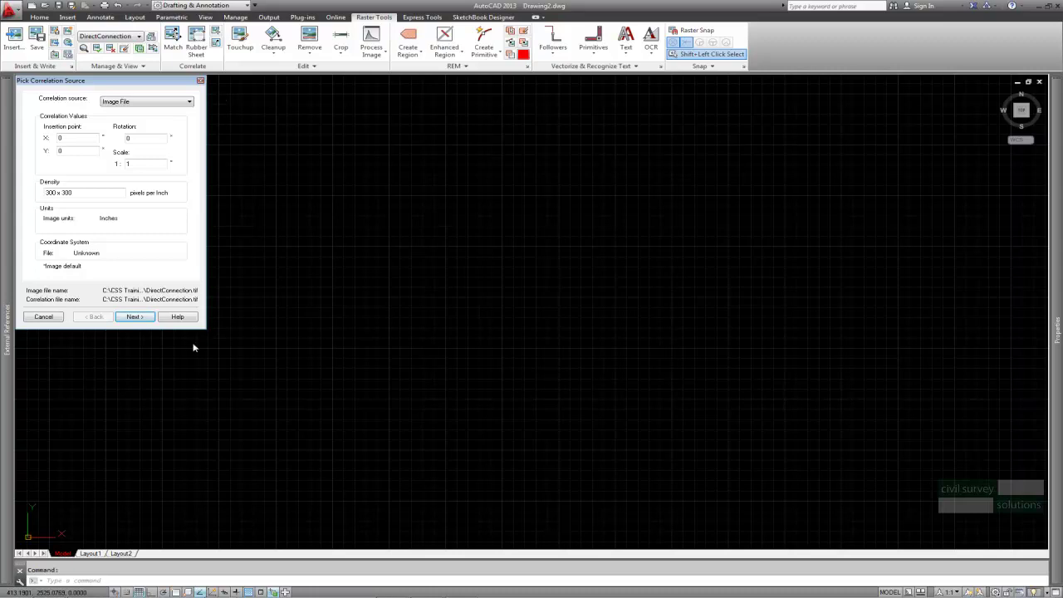
left_click(139, 320)
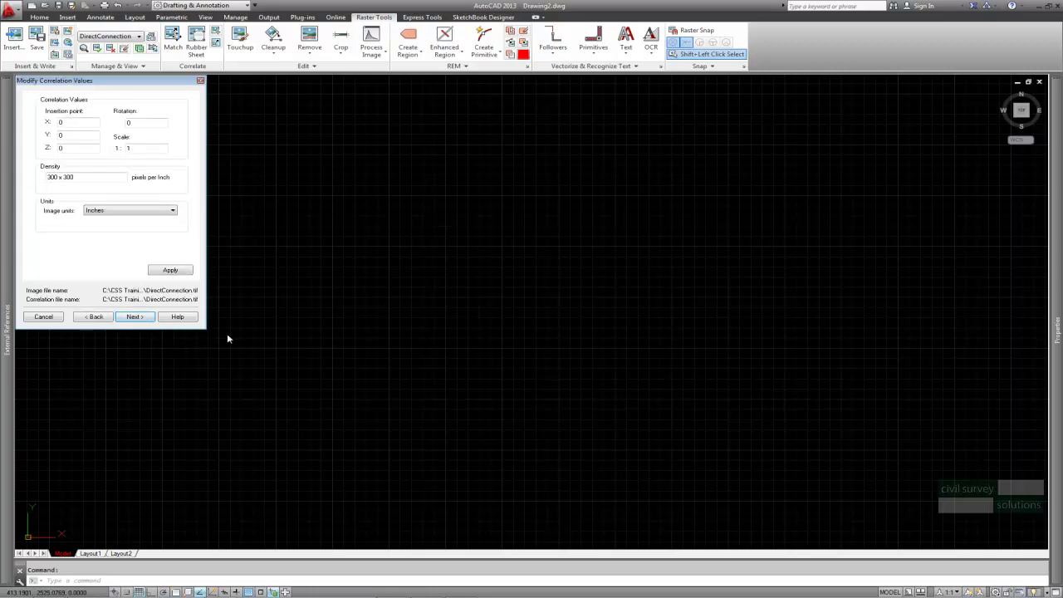
left_click(135, 316)
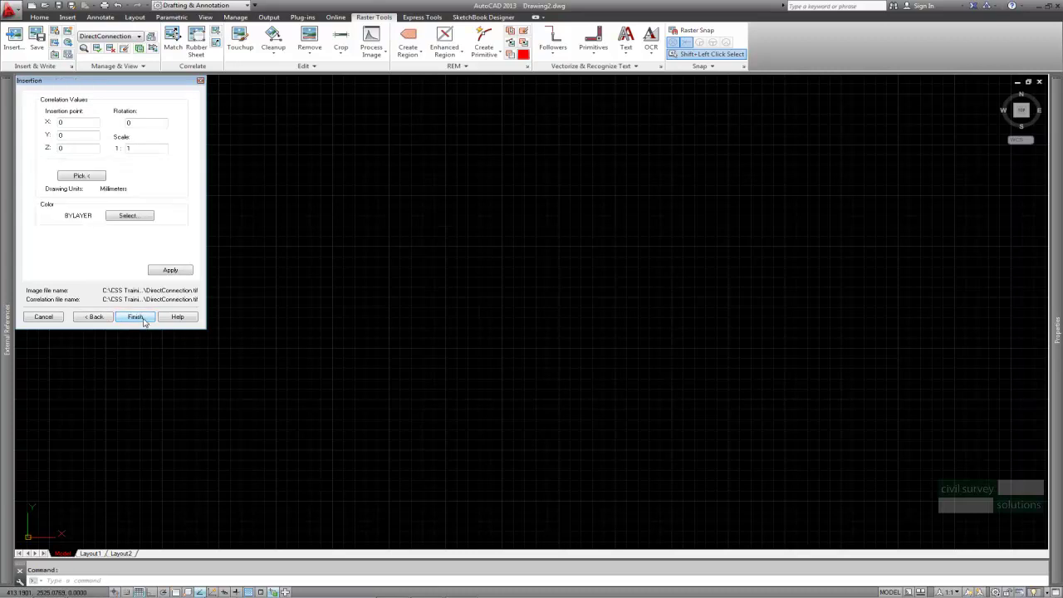
left_click(141, 319)
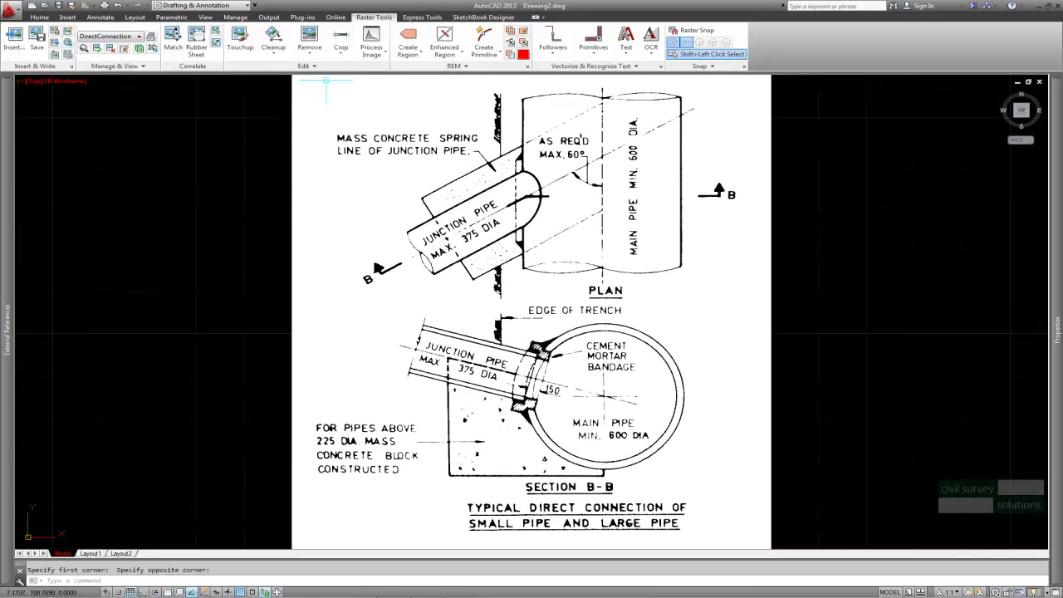
Apply Cleanup > Invert to the DirectConnection.tif scan so the linework turns white on black
left_click(372, 51)
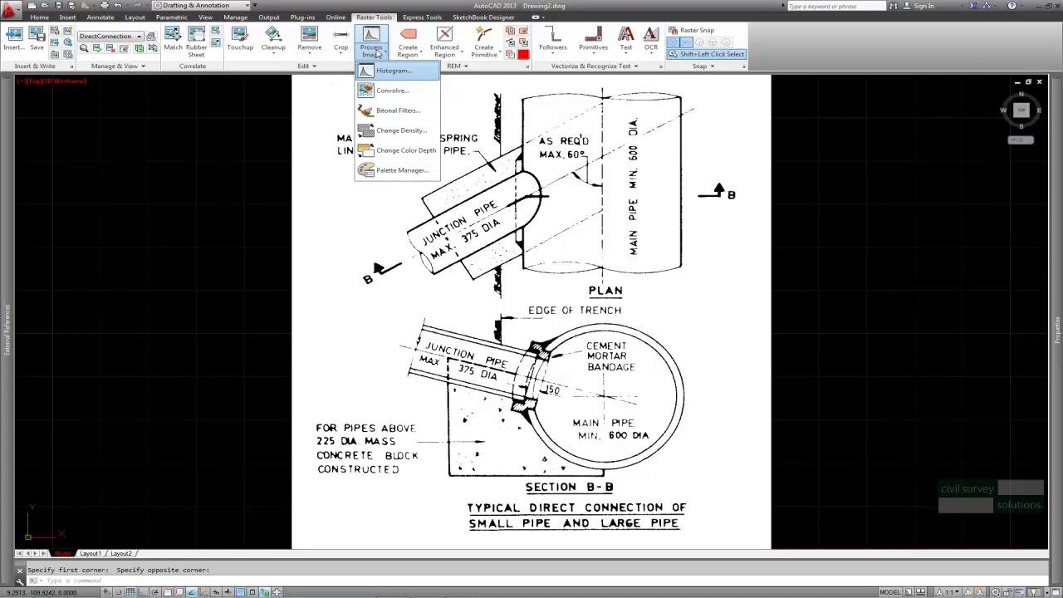
left_click(269, 53)
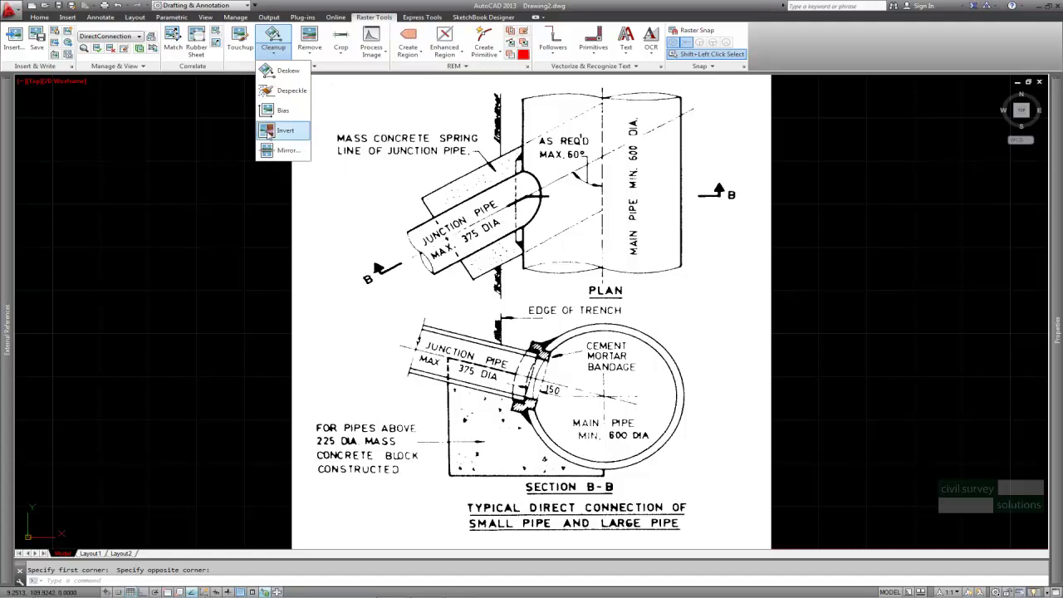
left_click(280, 133)
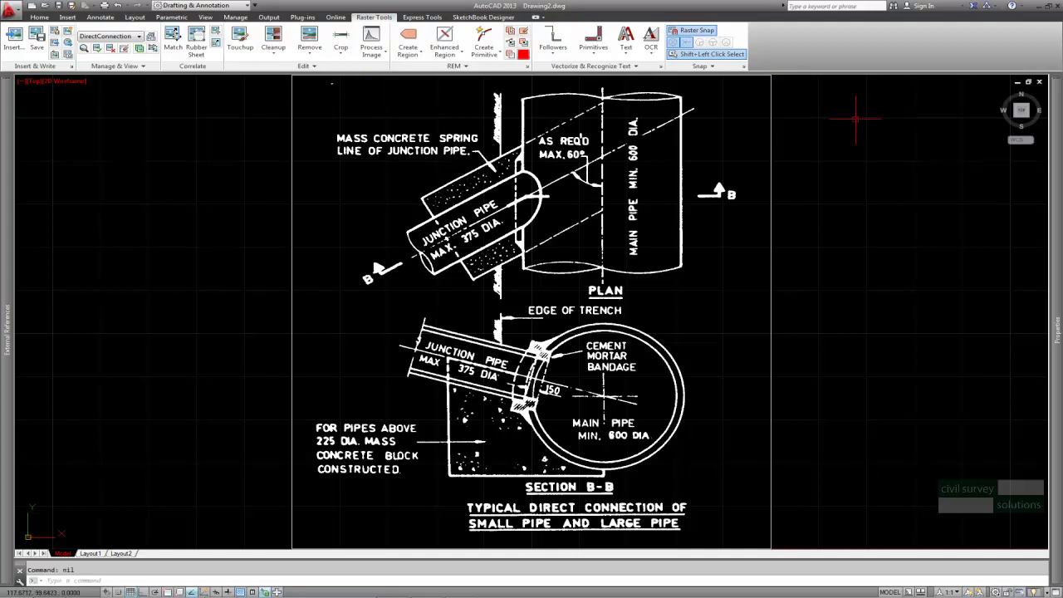
Trace Section B-B's main pipe as a vector circle, then begin an arc trace
left_click(601, 56)
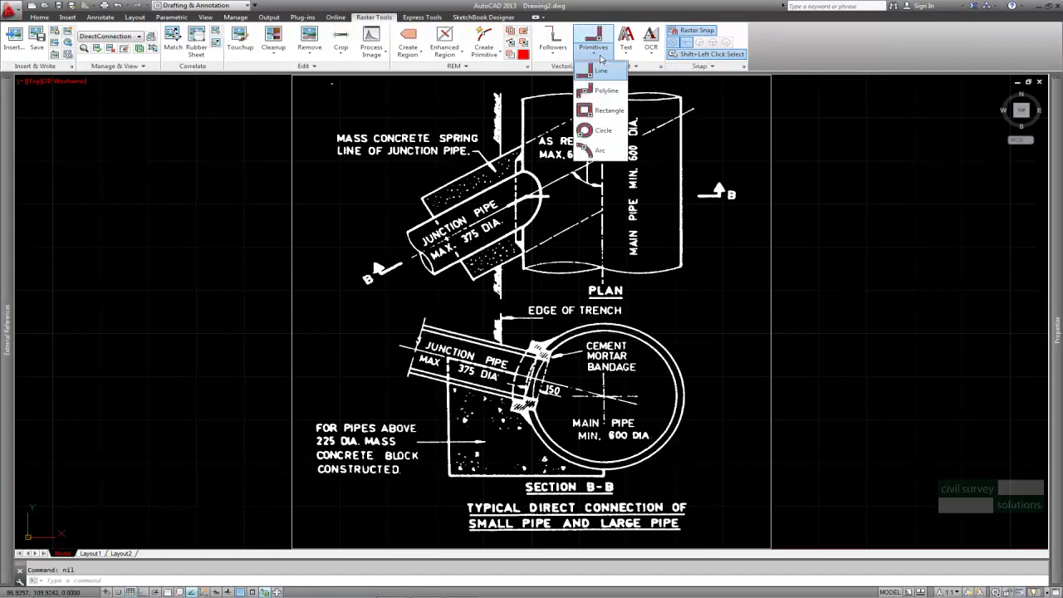
left_click(605, 130)
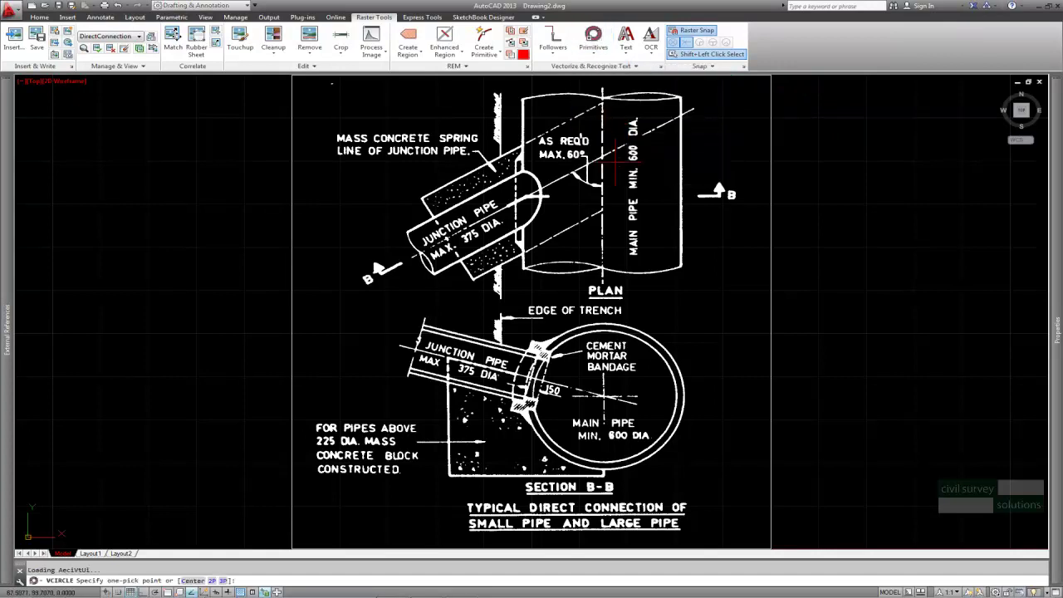
left_click(656, 339)
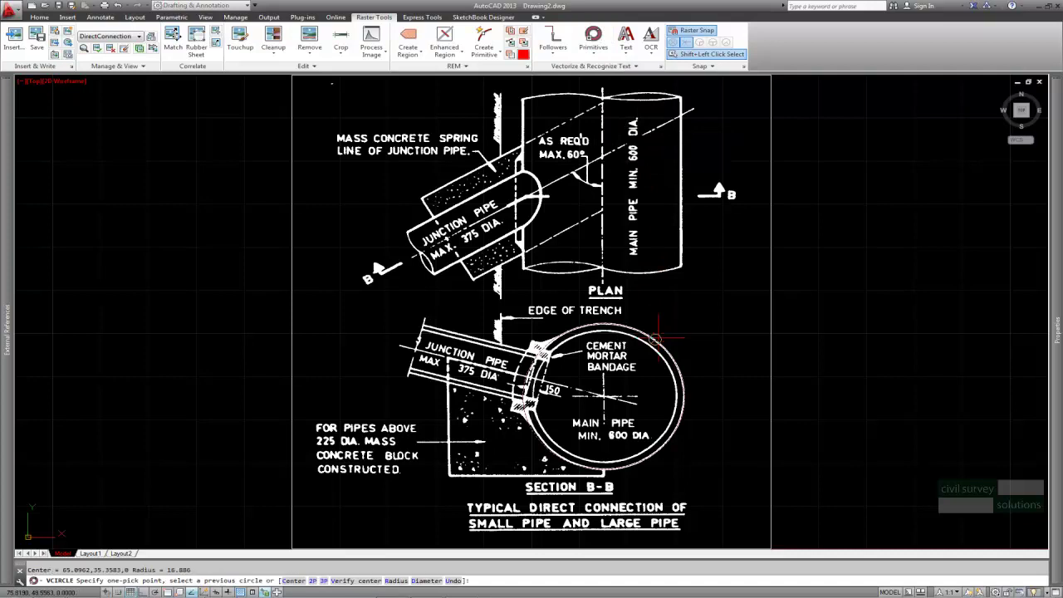
key("Return")
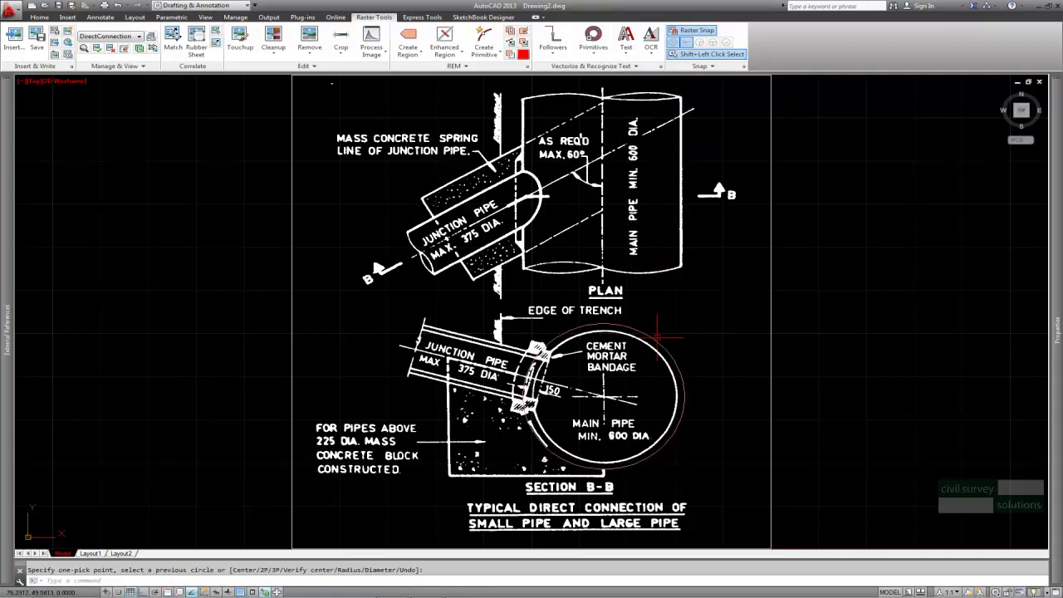
key("Return")
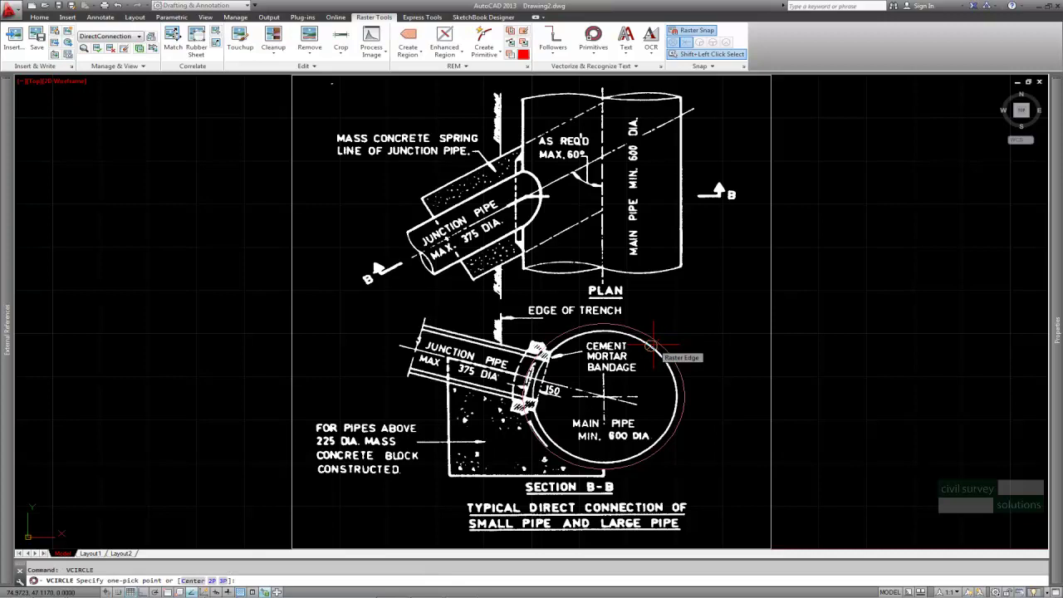
left_click(653, 344)
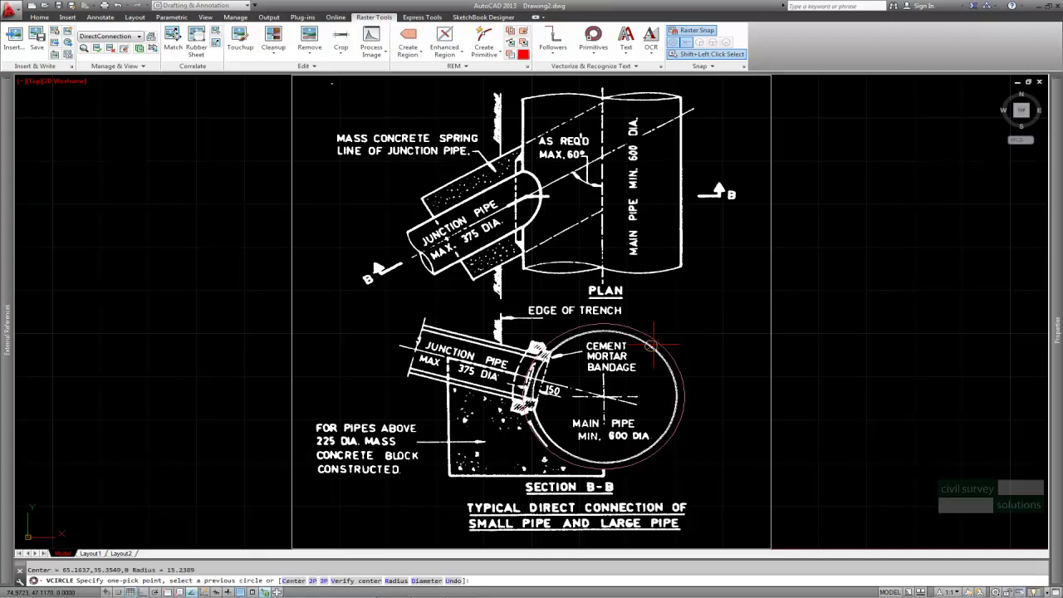
key("Return")
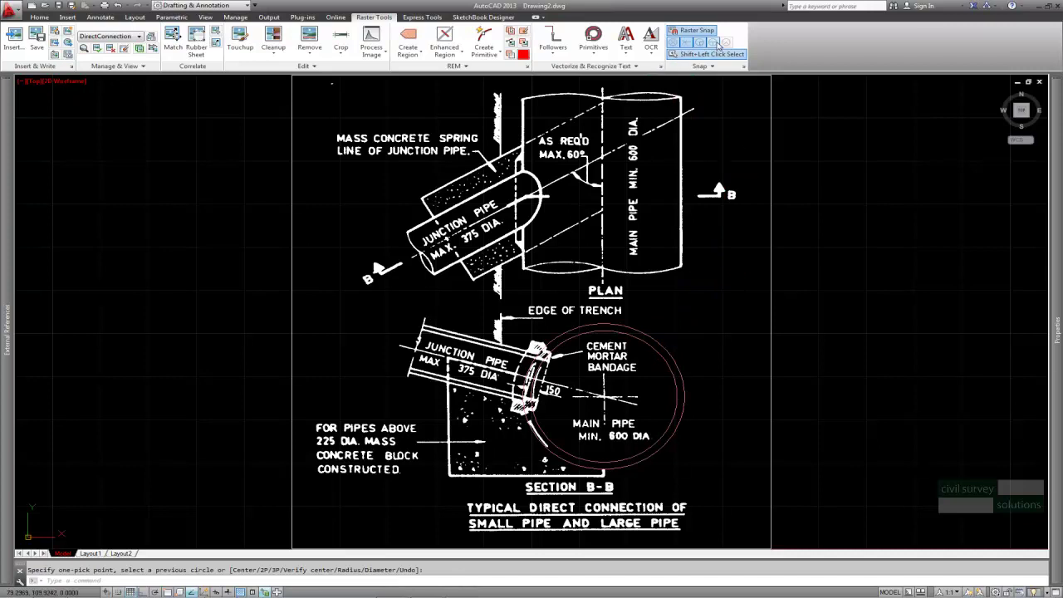
left_click(598, 52)
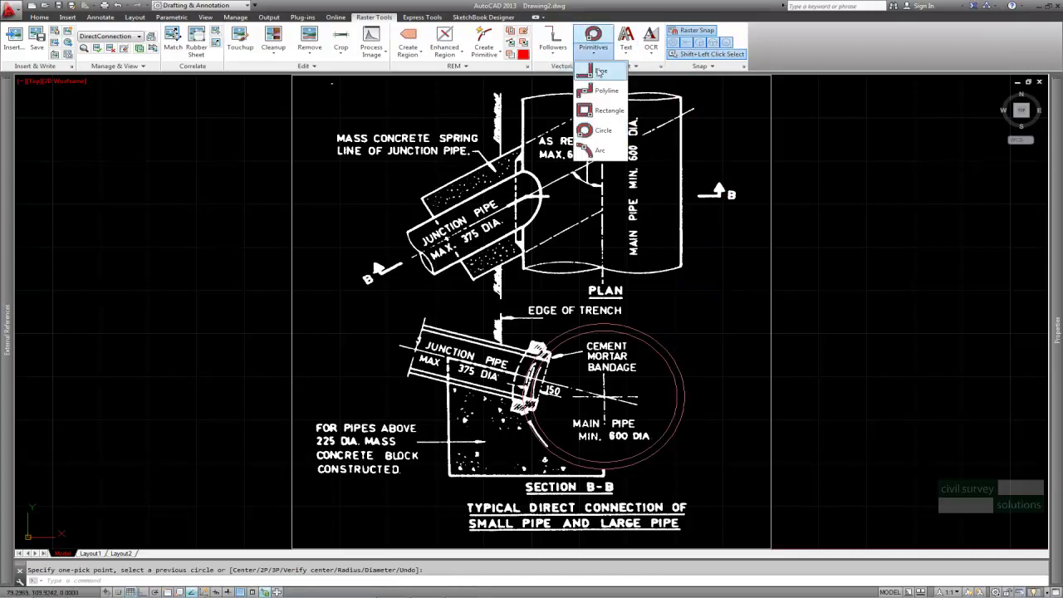
left_click(600, 149)
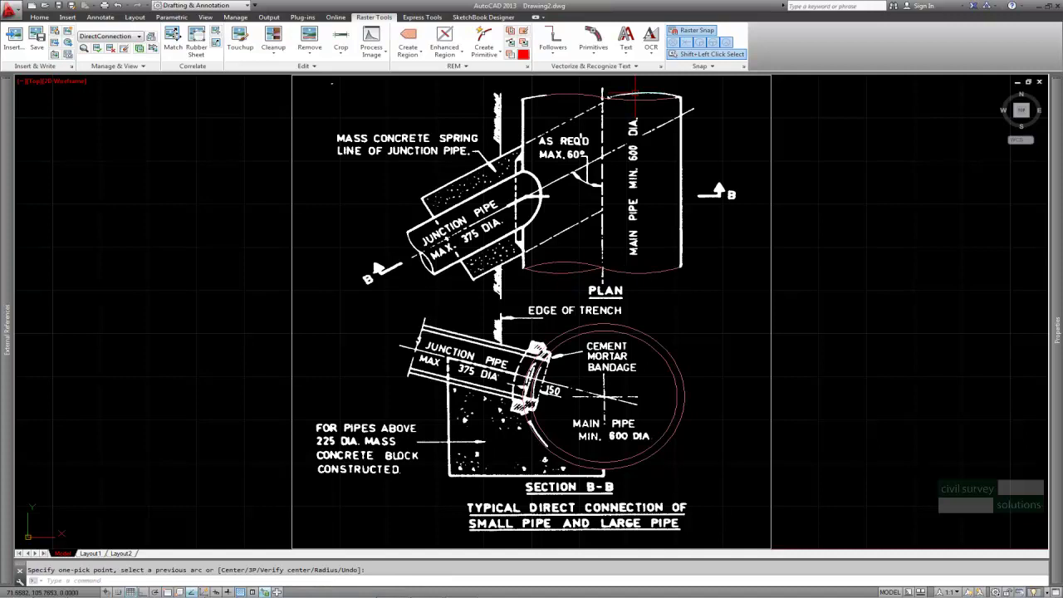
Finish the plan pipe arc and trace the junction pipe outline as a vector polyline
key("Return")
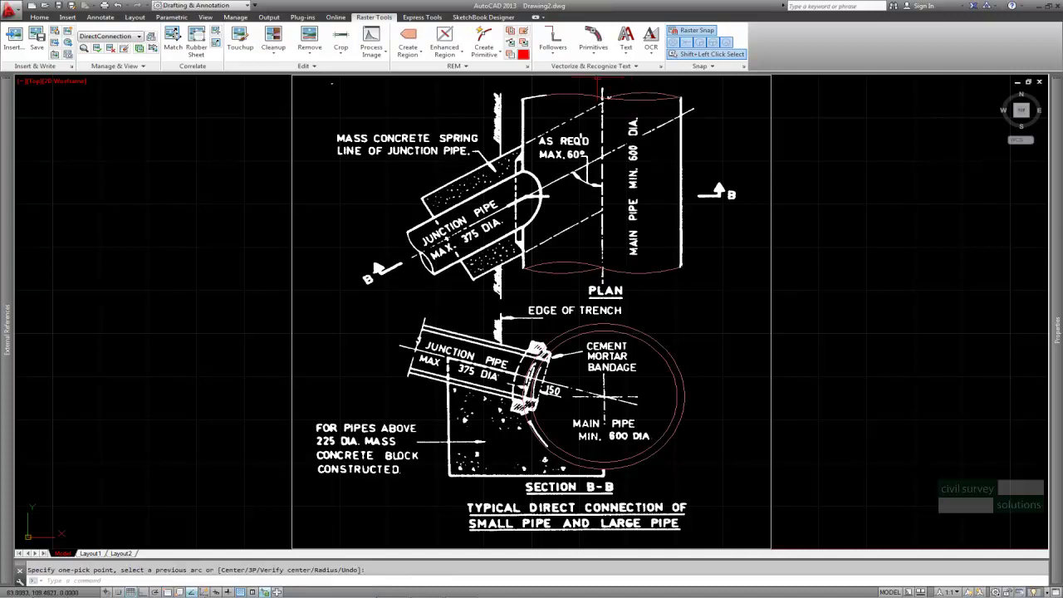
left_click(553, 37)
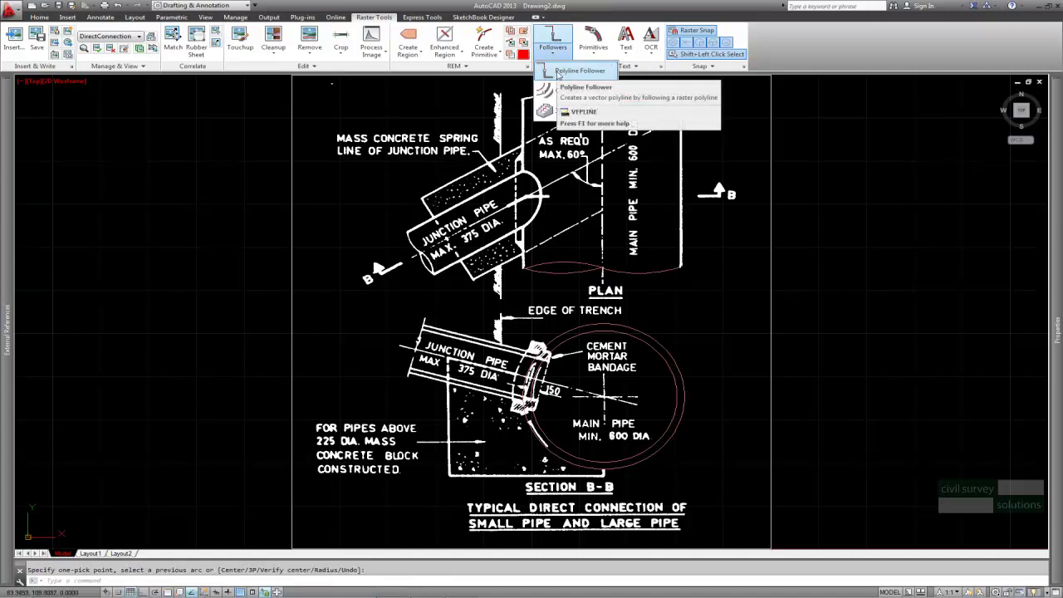
left_click(557, 73)
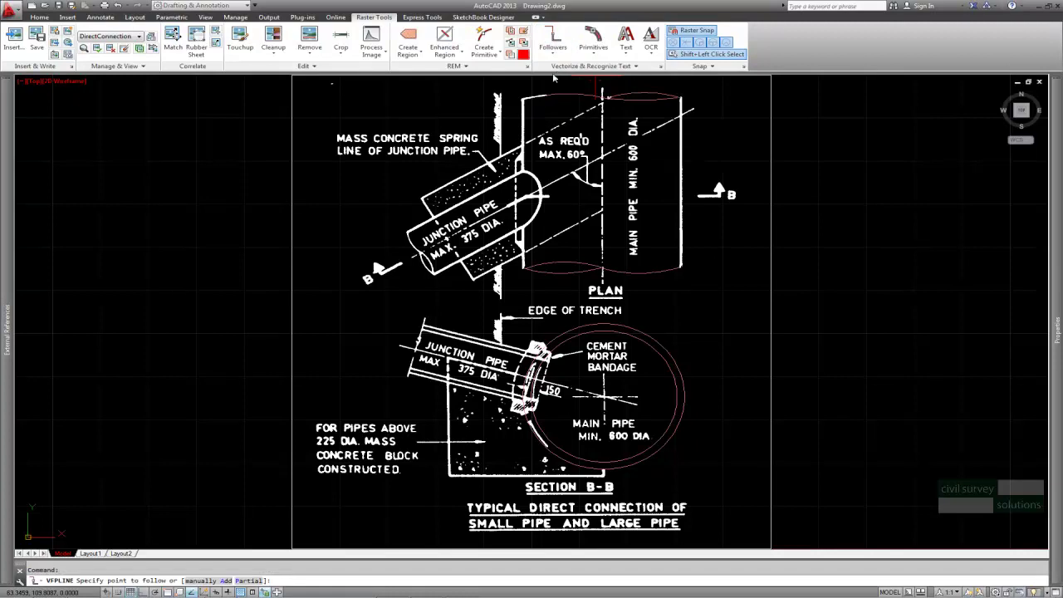
left_click(536, 97)
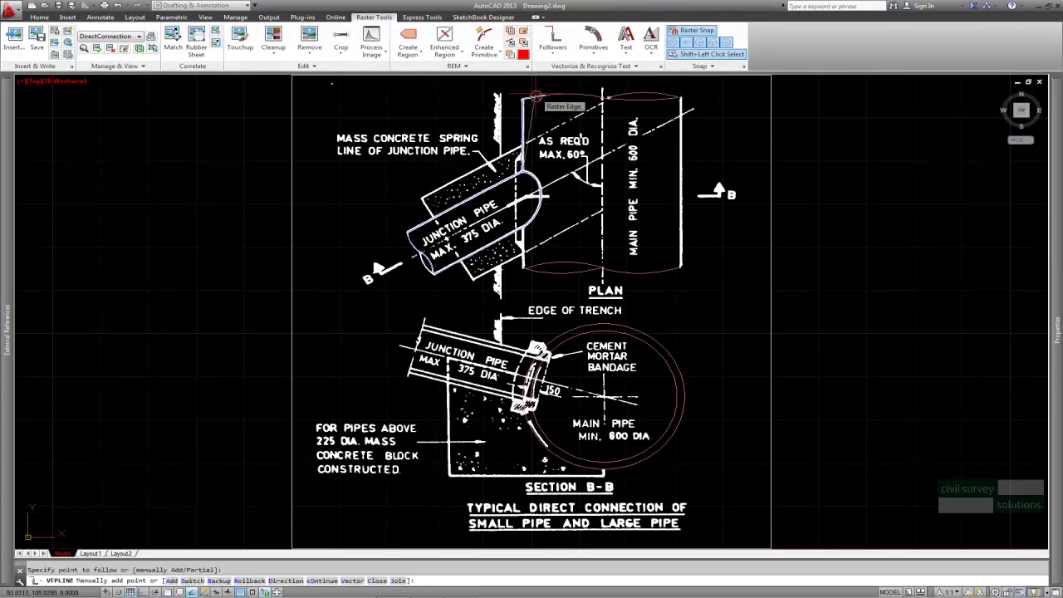
key("Return")
key("Return")
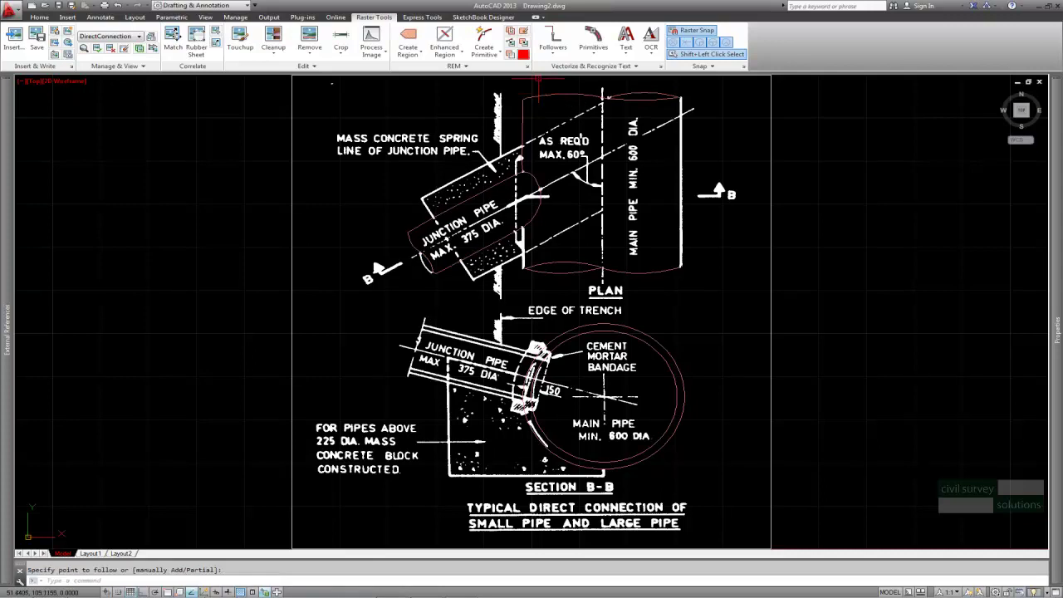
Trace the main pipe's right raster edge as a vector line
left_click(593, 46)
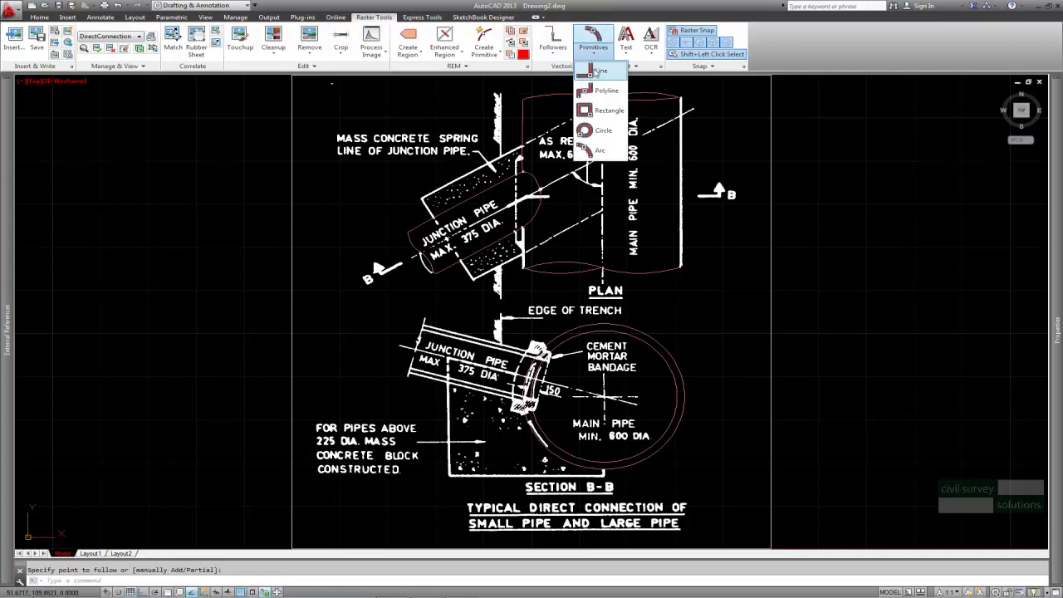
left_click(597, 71)
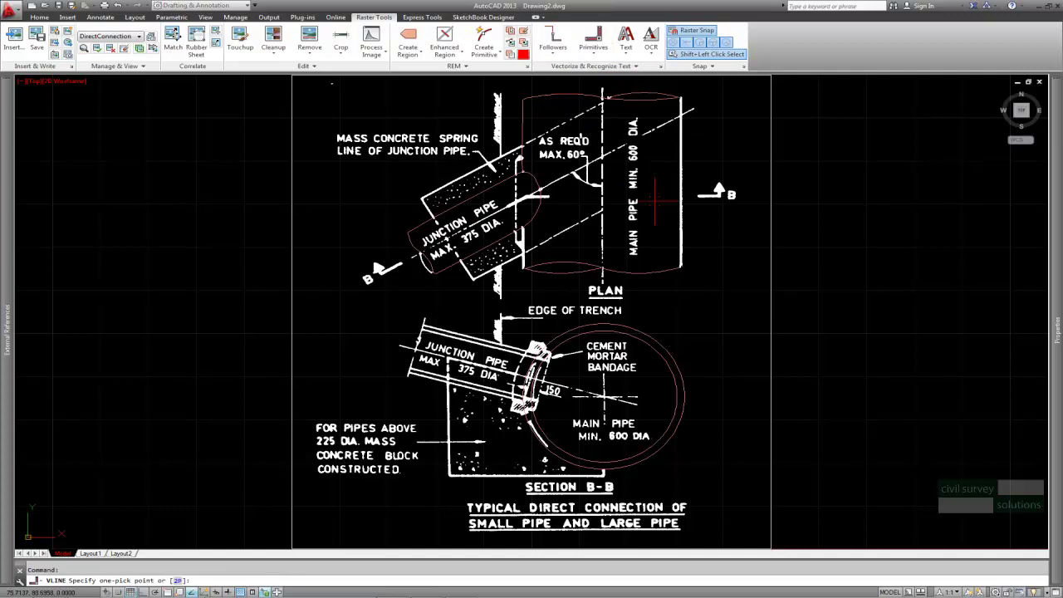
left_click(682, 235)
key("Return")
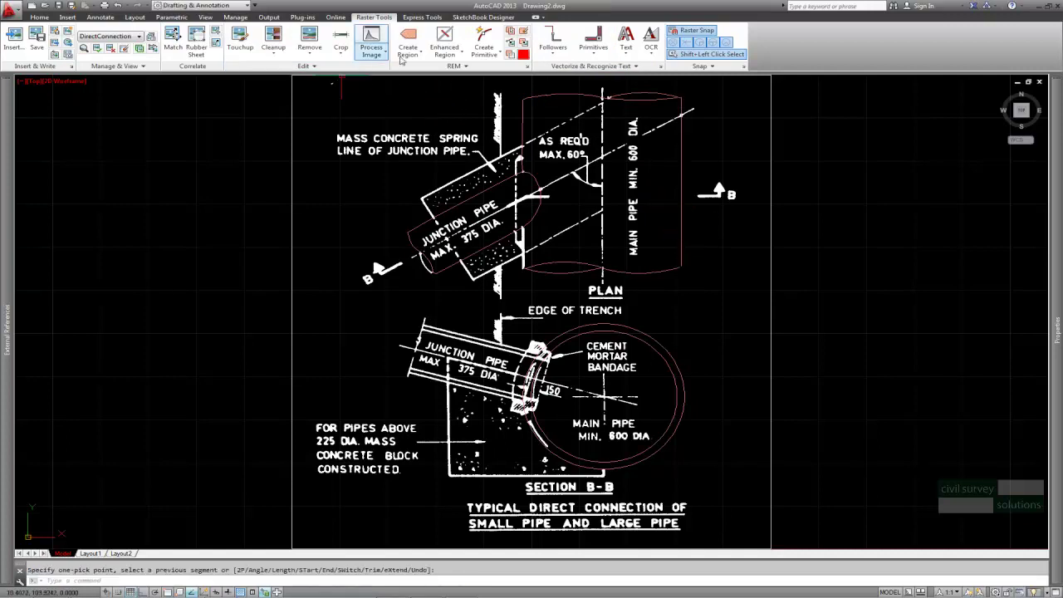
Despeckle the entire image using a speck picked in the junction pipe (0.2540 units, 3 pixels)
left_click(273, 54)
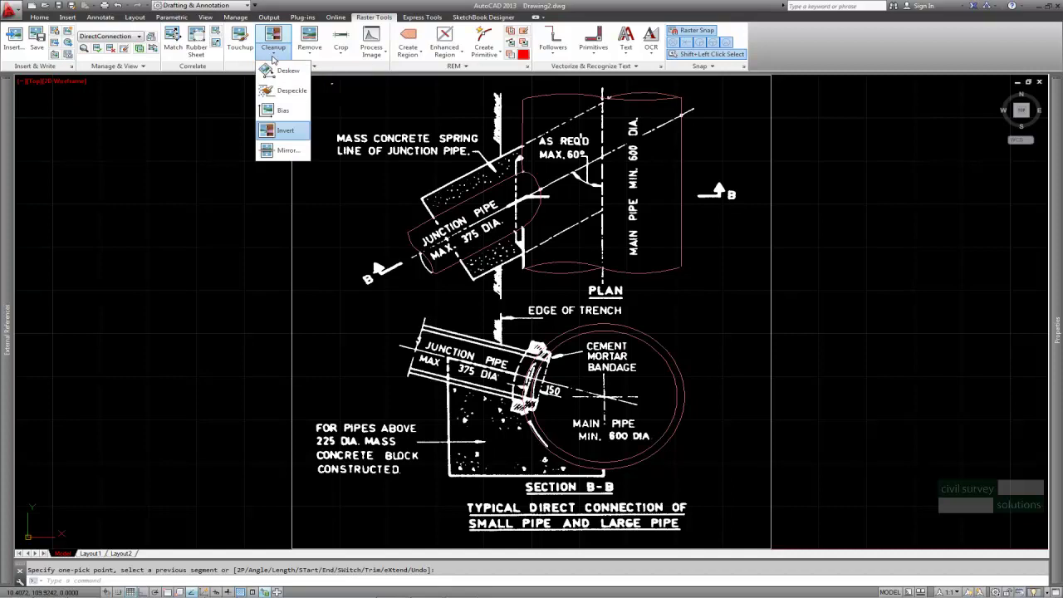
left_click(289, 90)
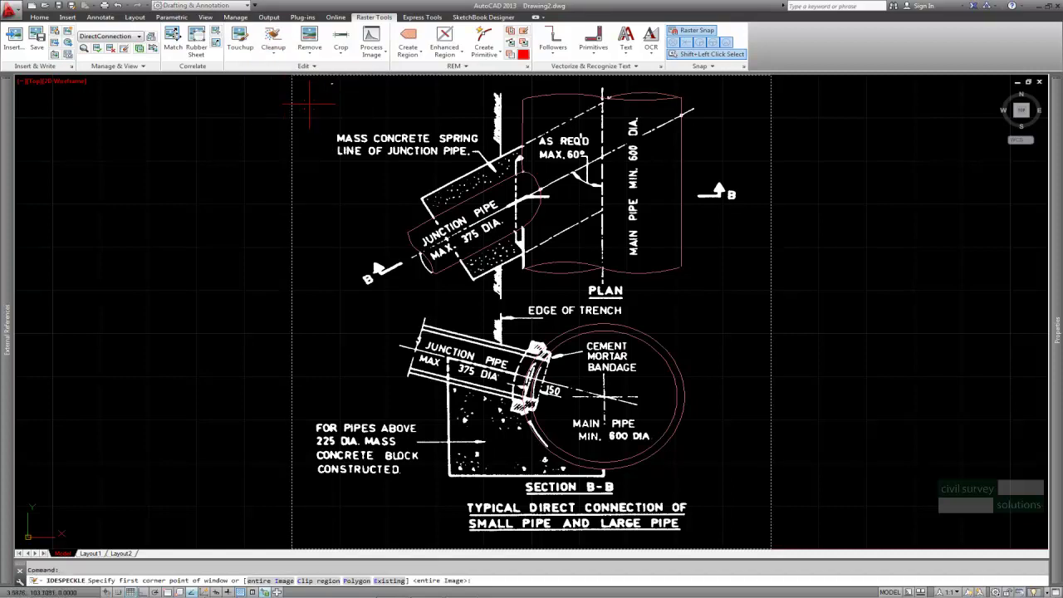
key("Return")
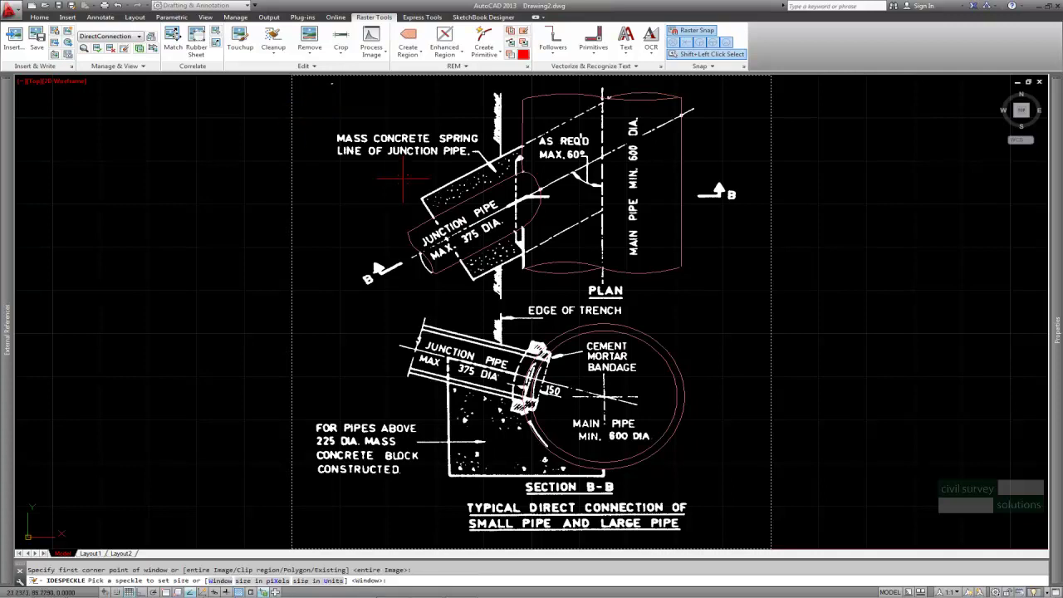
left_click(434, 201)
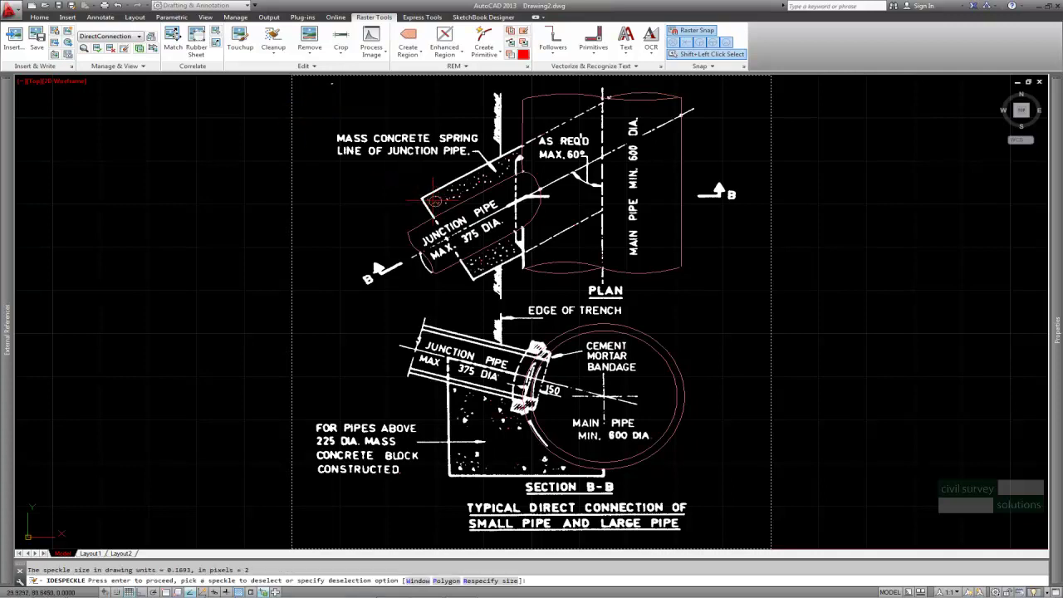
key("Return")
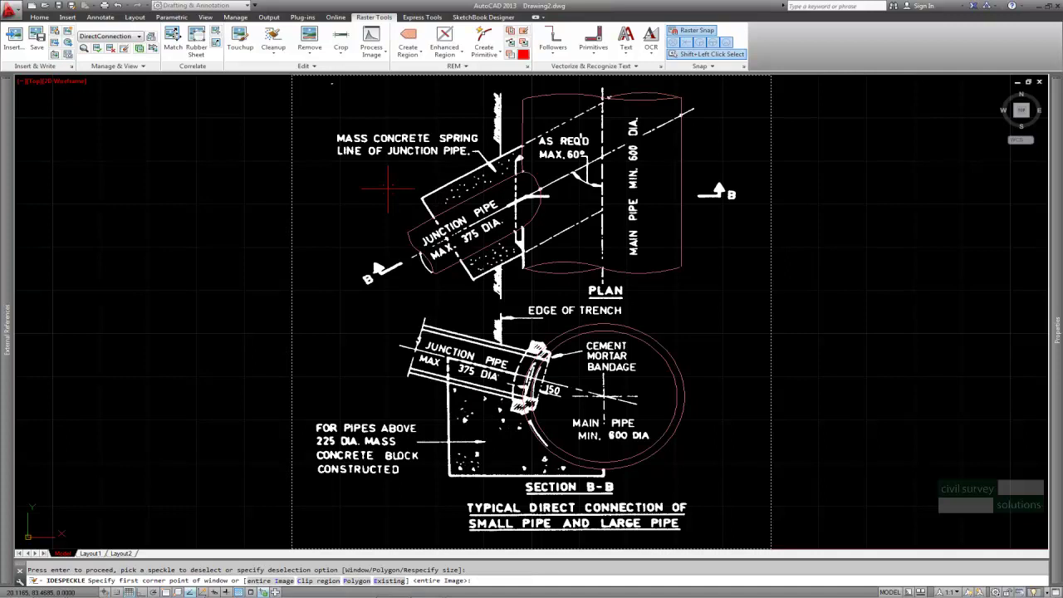
key("Return")
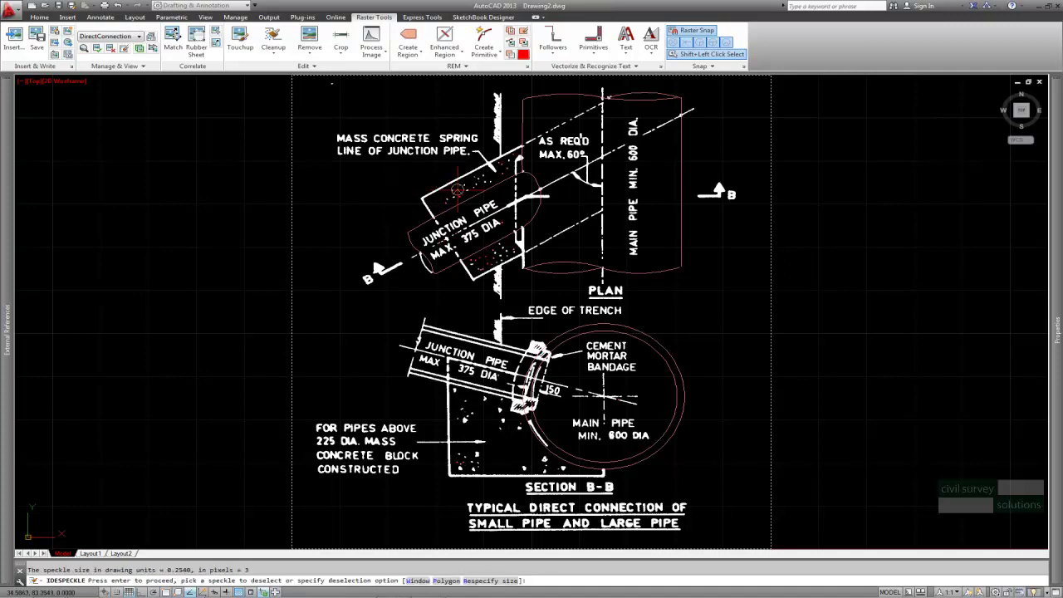
key("Return")
key("Return")
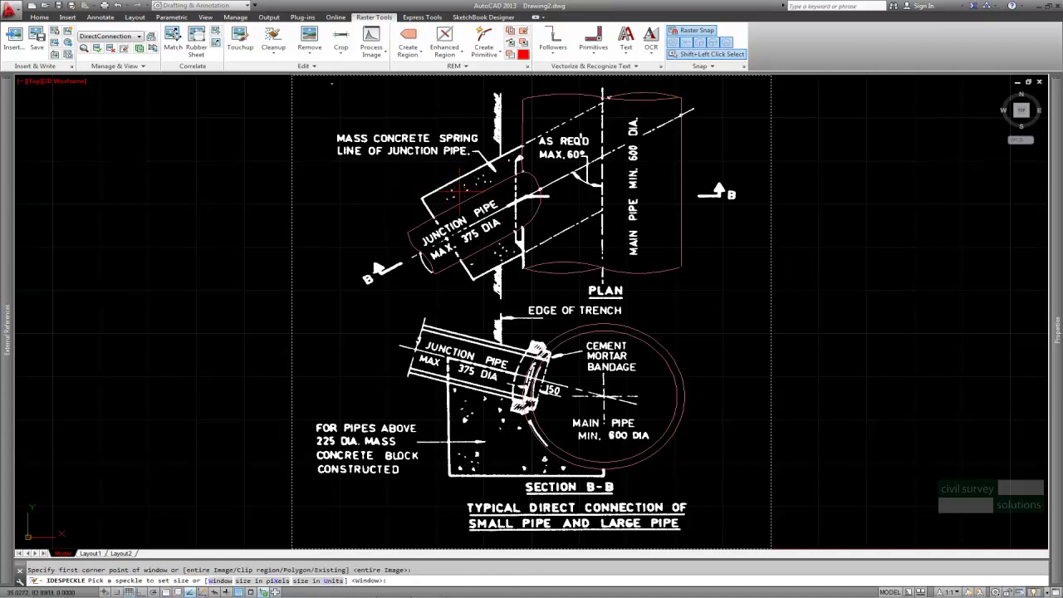
key("Return")
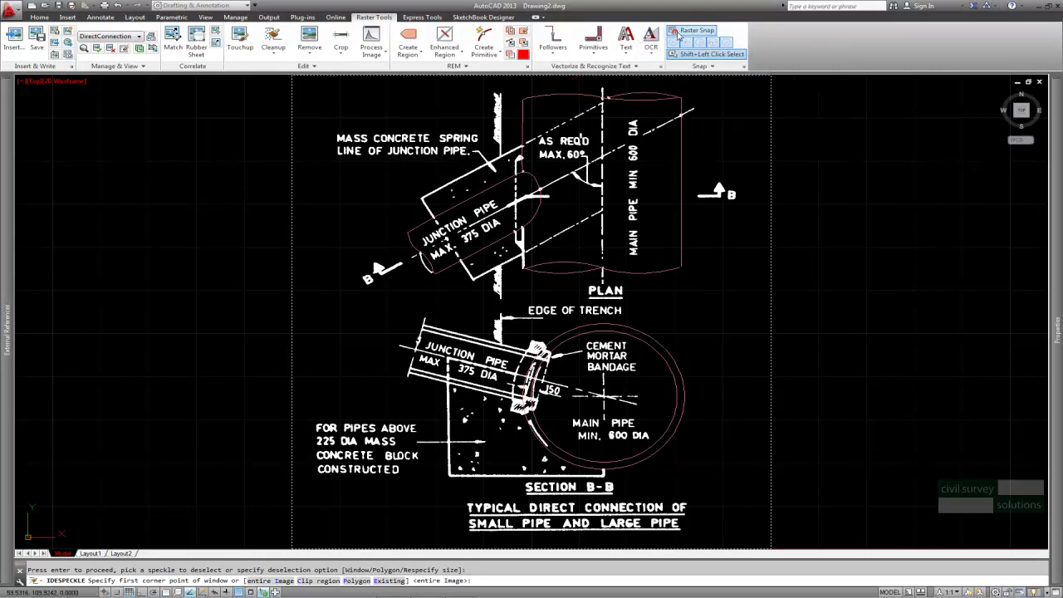
OCR the title 'TYPICAL DIRECT CONNECTION OF SMALL PIPE AND LARGE PIPE' with a rectangle, output as MText
left_click(651, 53)
left_click(666, 73)
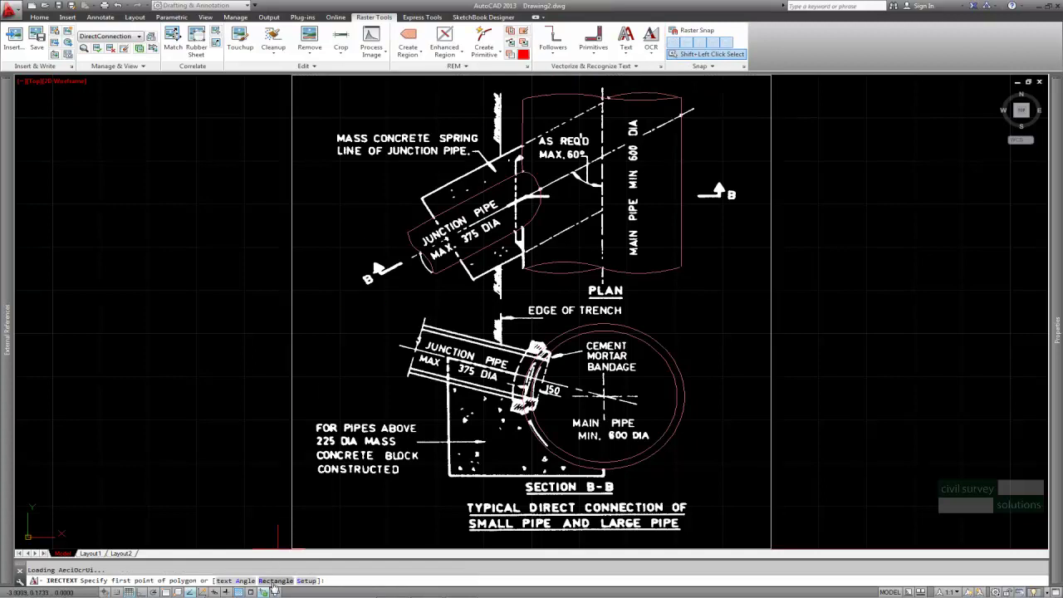
left_click(274, 580)
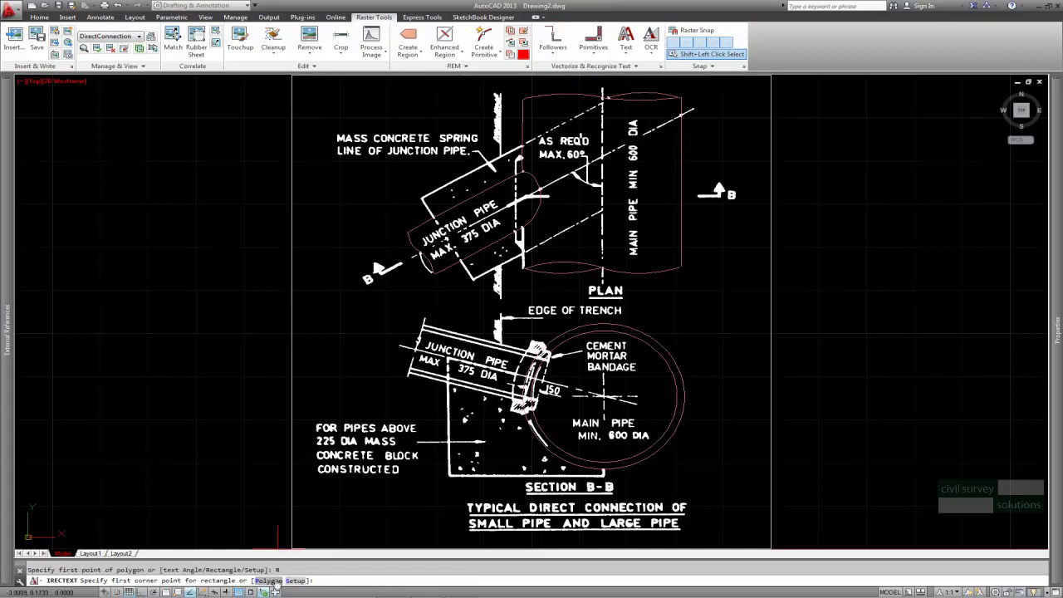
left_click(456, 536)
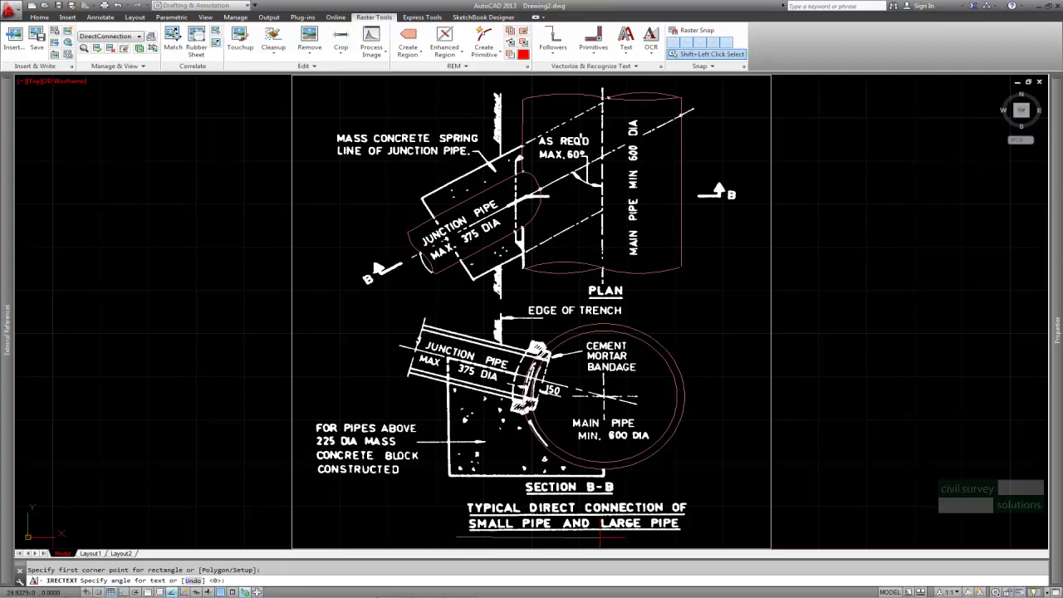
key("F8")
left_click(676, 535)
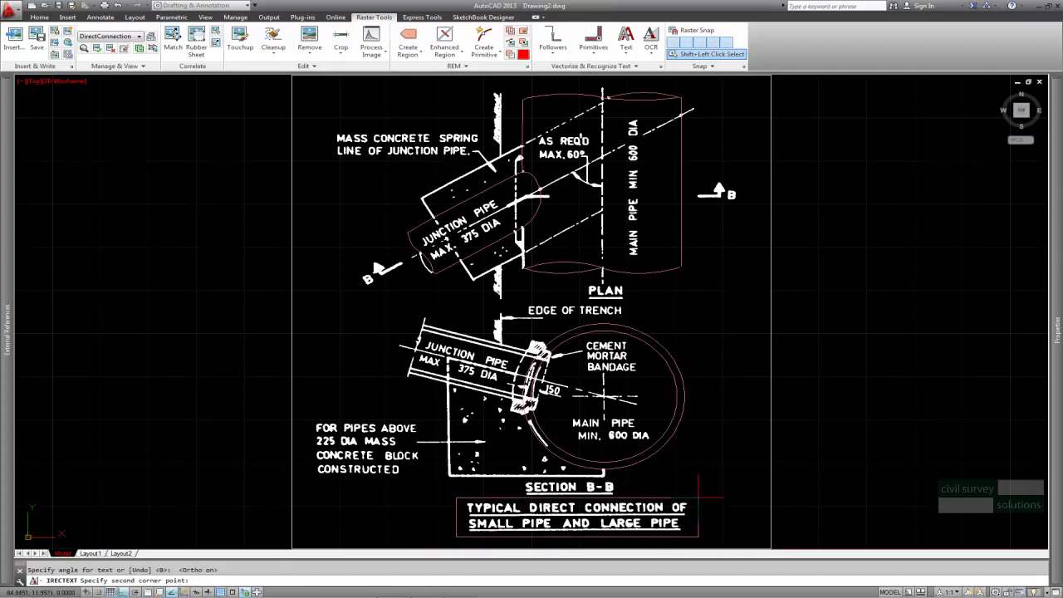
left_click(698, 498)
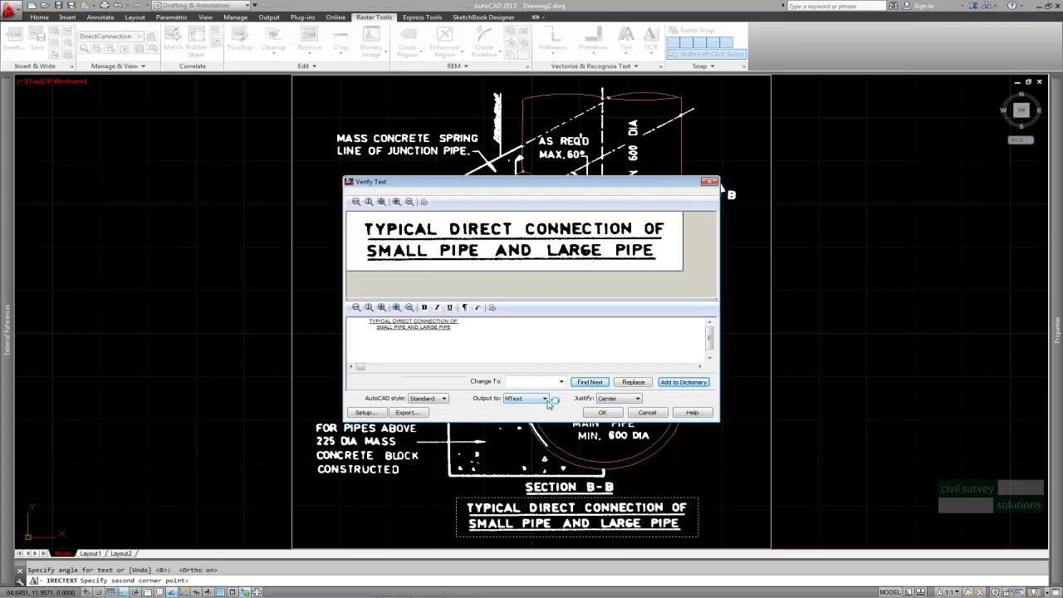
left_click(546, 400)
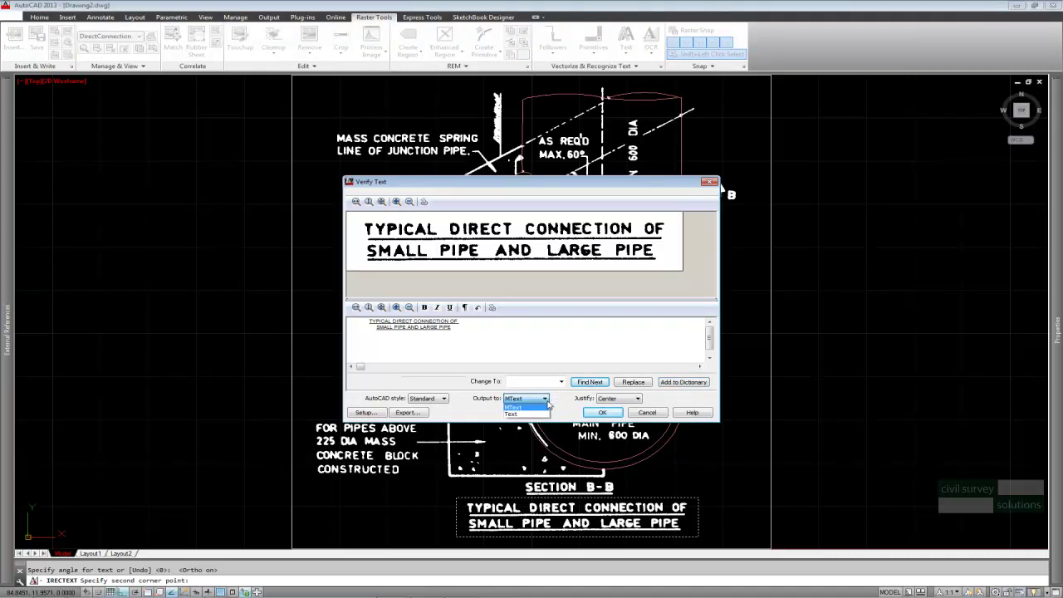
left_click(532, 407)
left_click(602, 413)
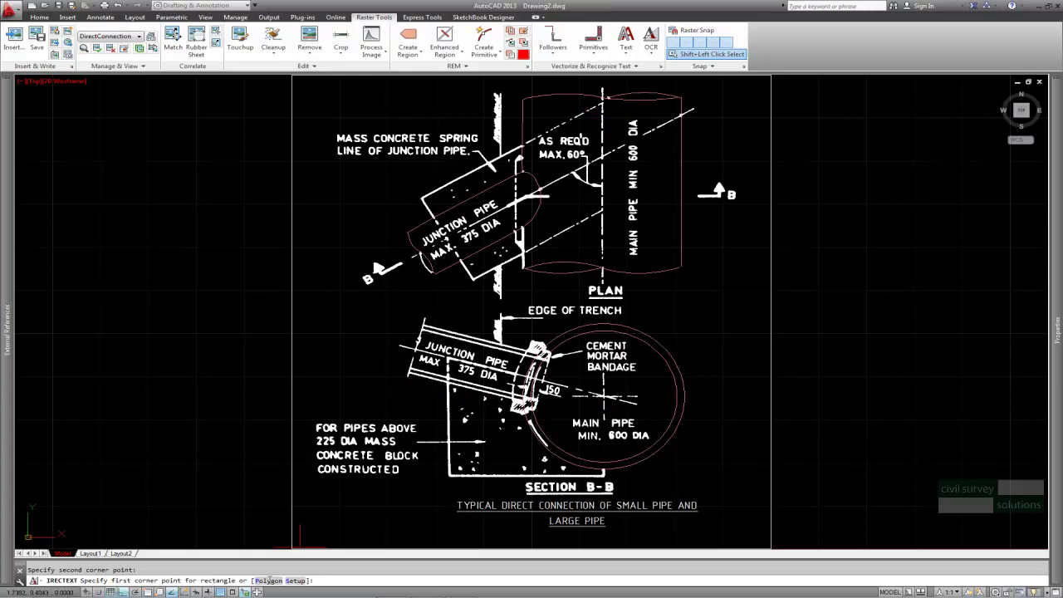
Outline the note 'FOR PIPES ABOVE 225 DIA MASS CONCRETE BLOCK CONSTRUCTED' with an OCR polygon and accept it
left_click(268, 580)
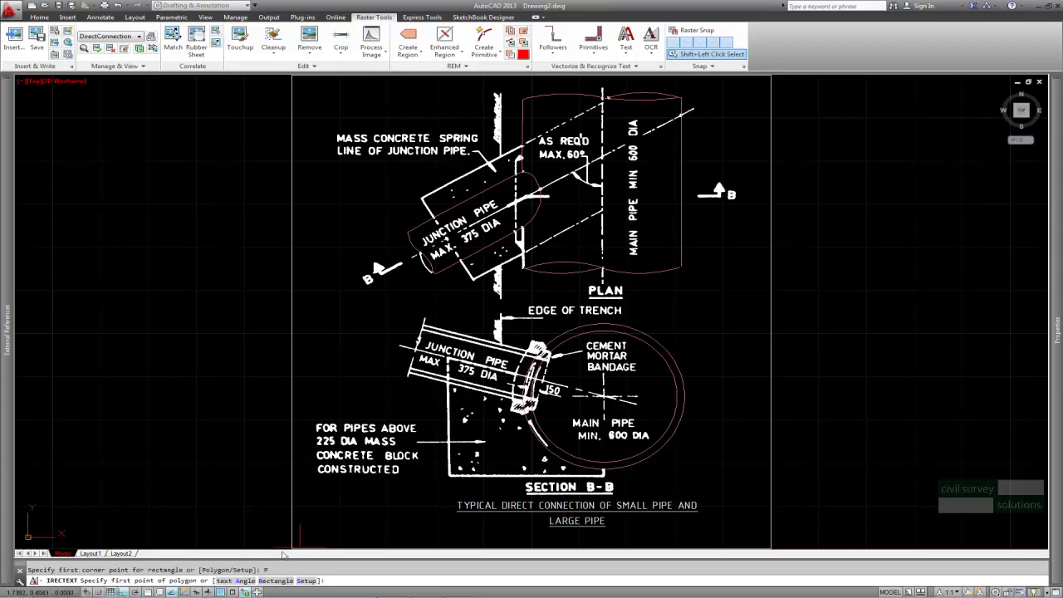
left_click(311, 480)
left_click(434, 471)
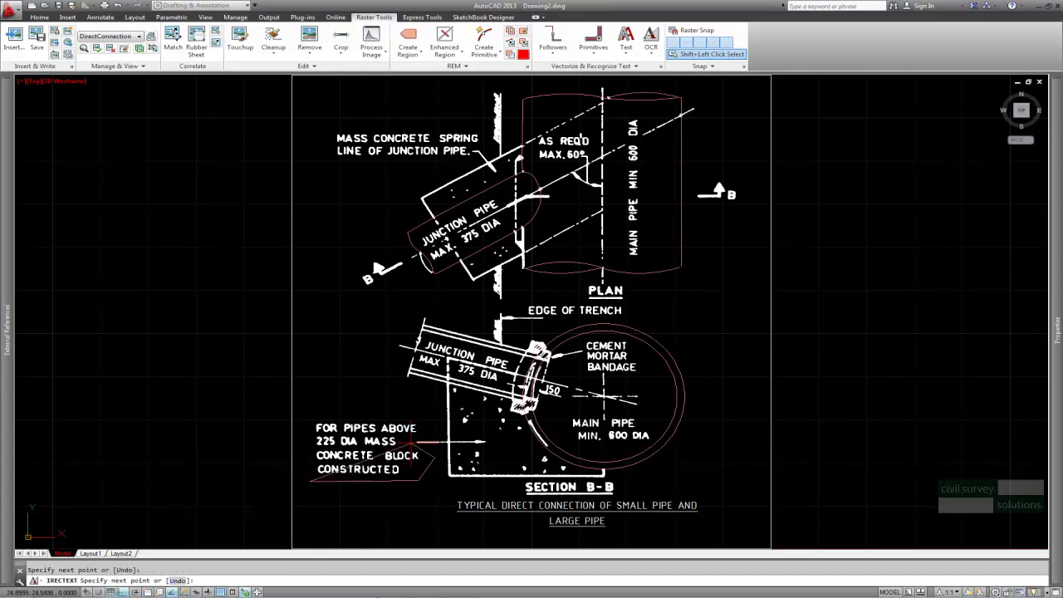
left_click(425, 452)
left_click(428, 434)
left_click(421, 415)
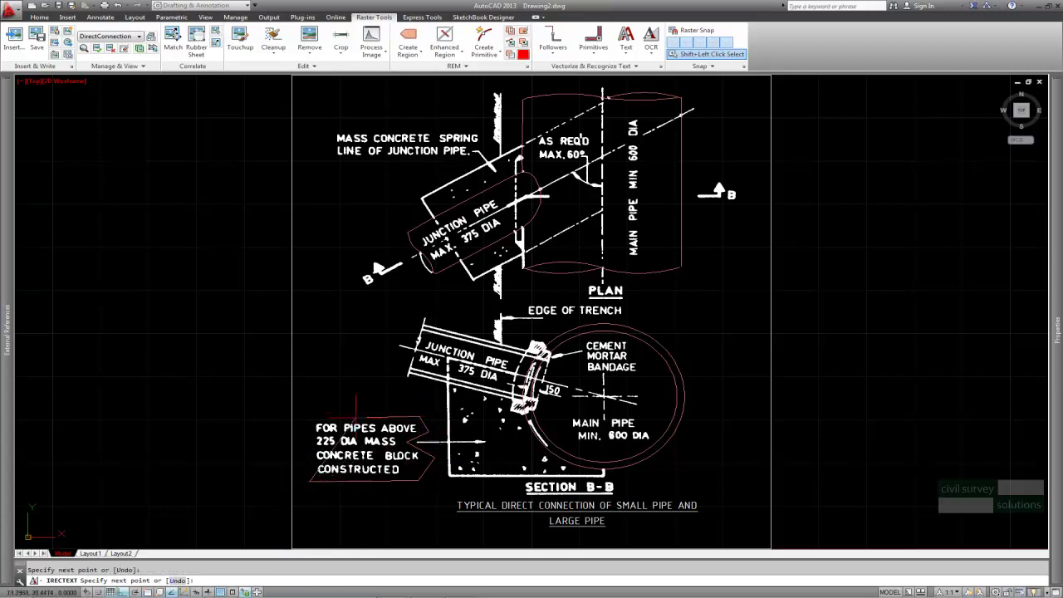
left_click(317, 416)
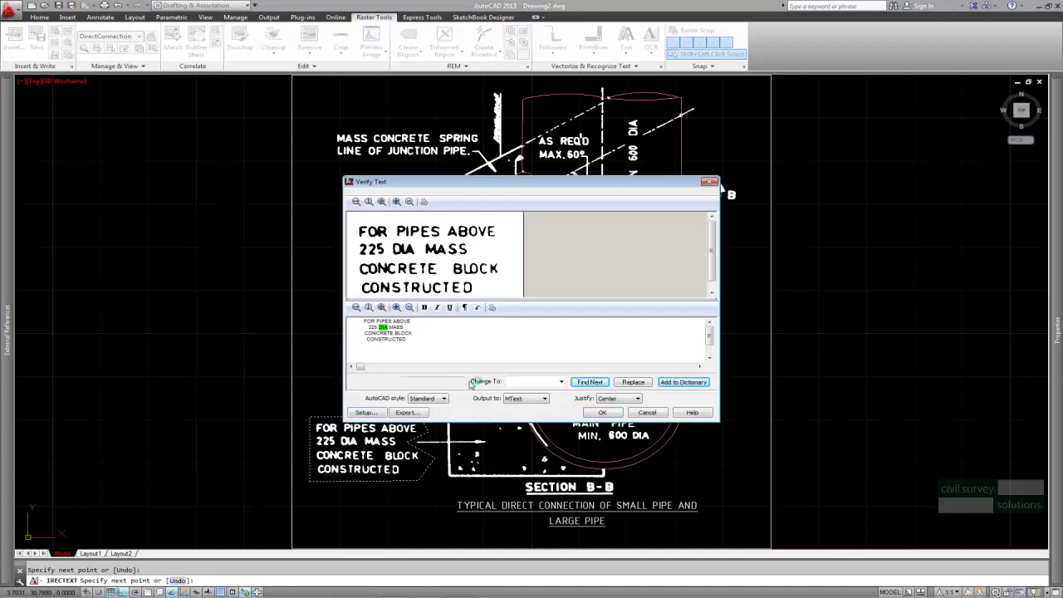
left_click(598, 412)
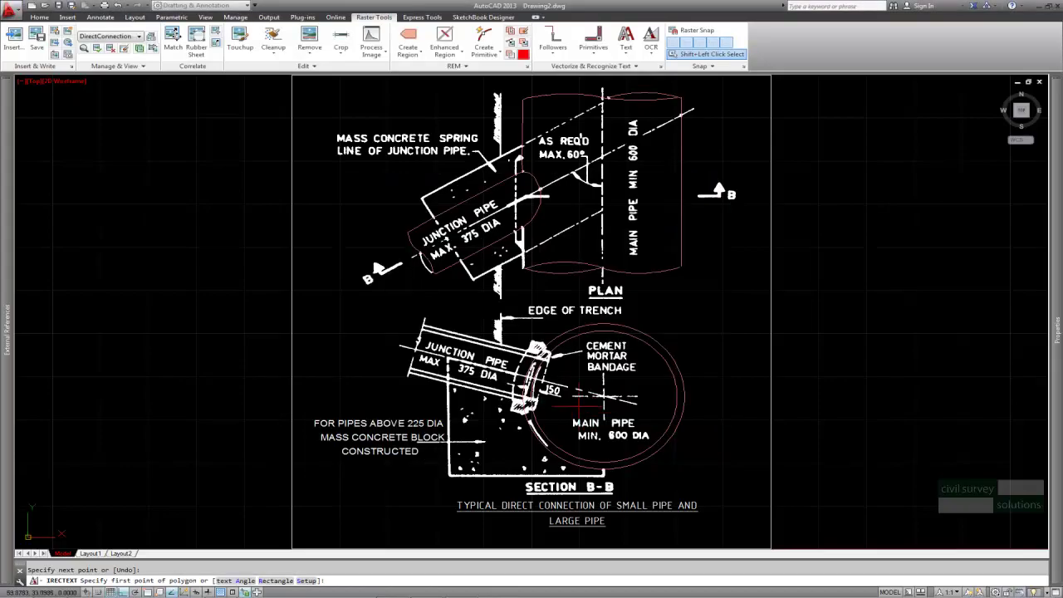